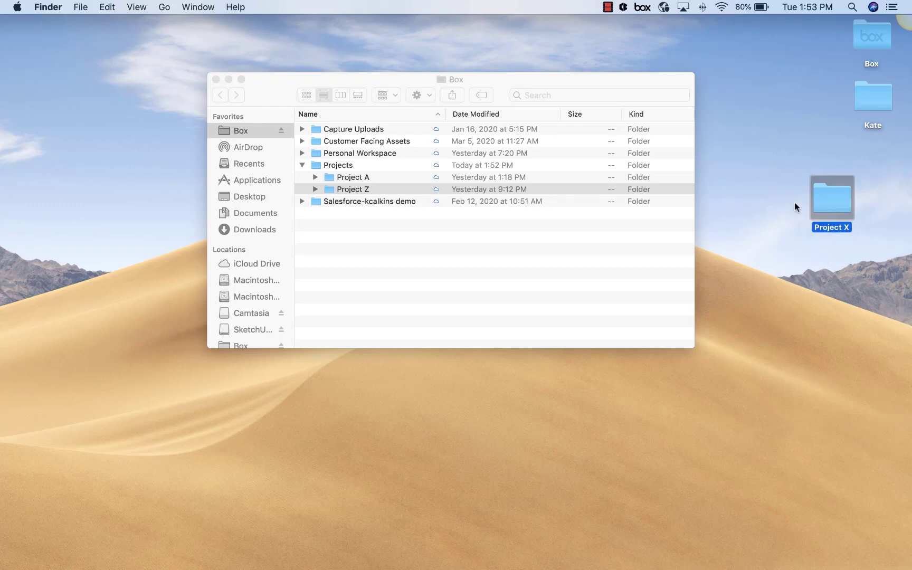
Move the desktop Project X folder into the Box Projects folder in Finder.
click(652, 85)
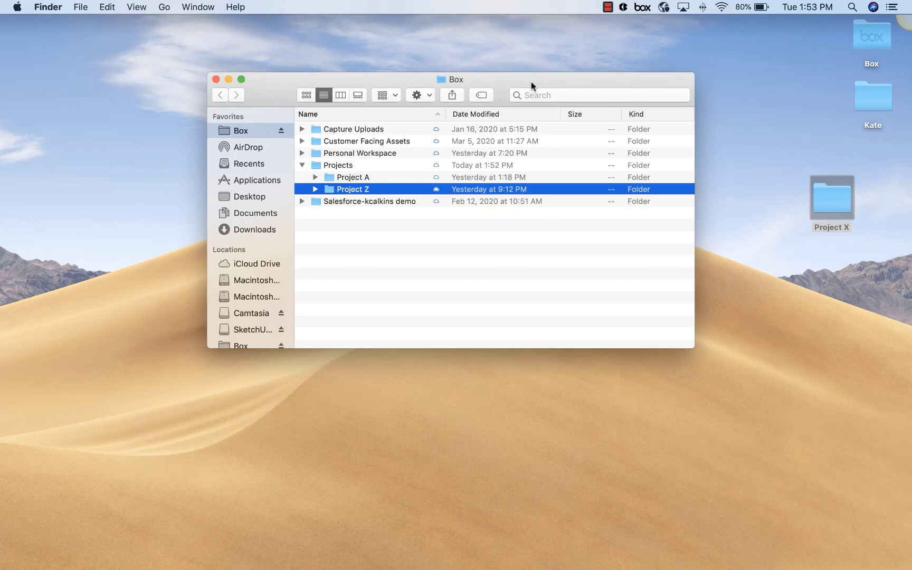
drag(807, 191, 349, 181)
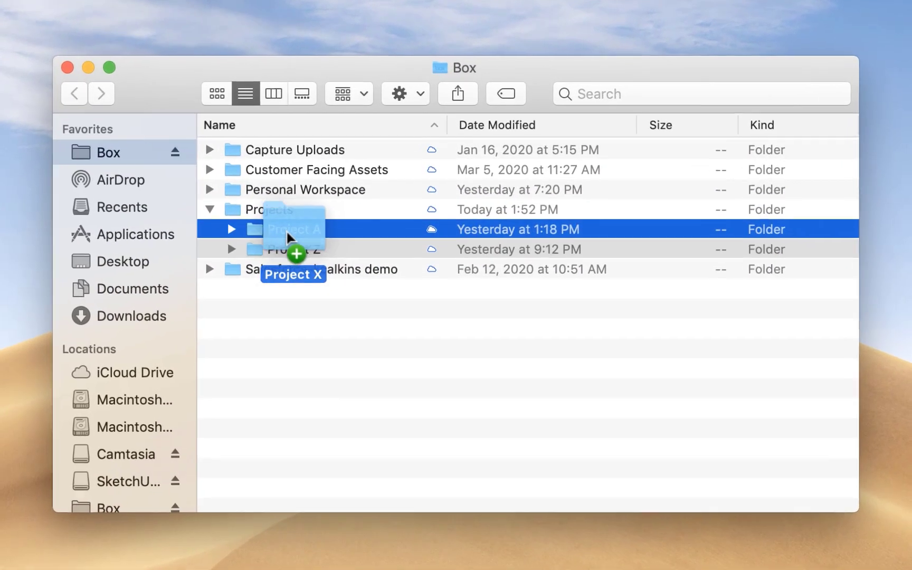
drag(286, 229, 283, 214)
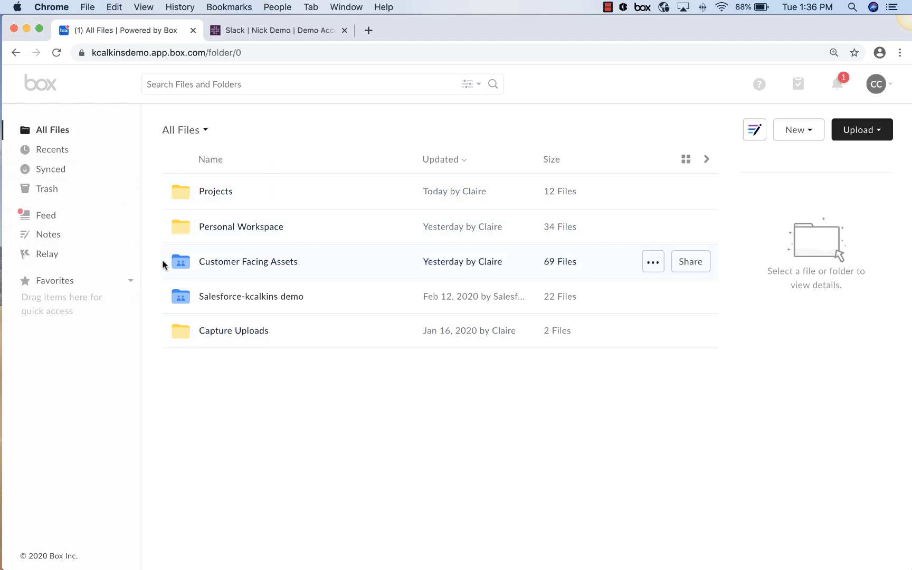
Open Projects and add Project X to Favorites.
click(213, 195)
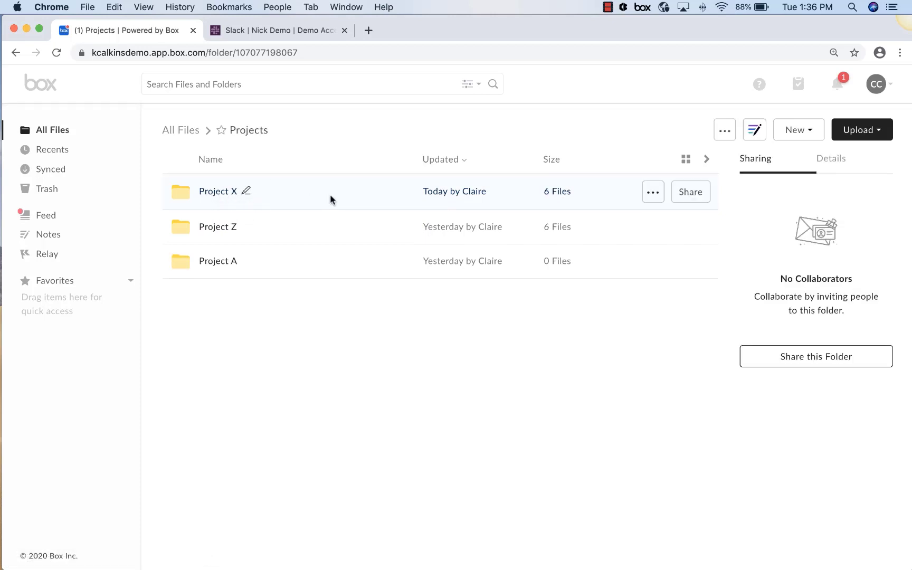
click(651, 192)
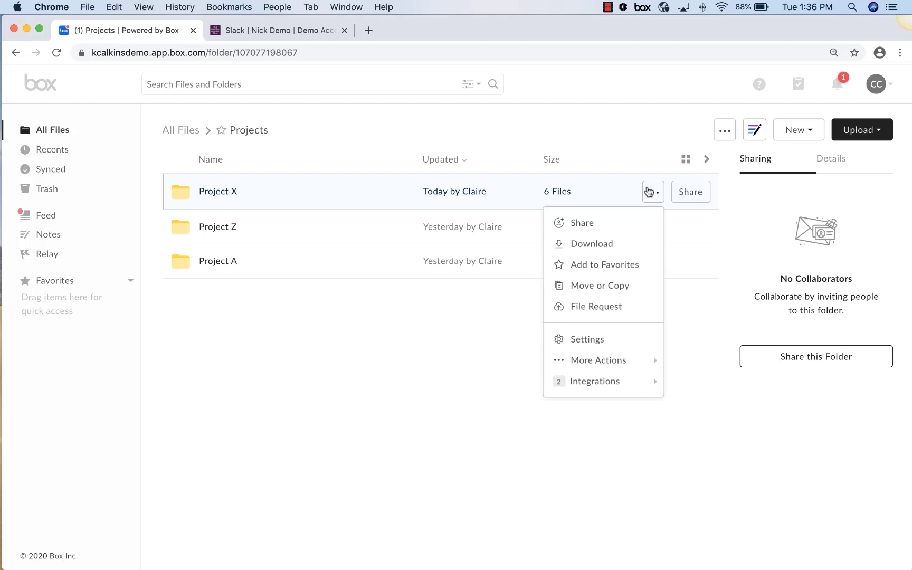
click(614, 267)
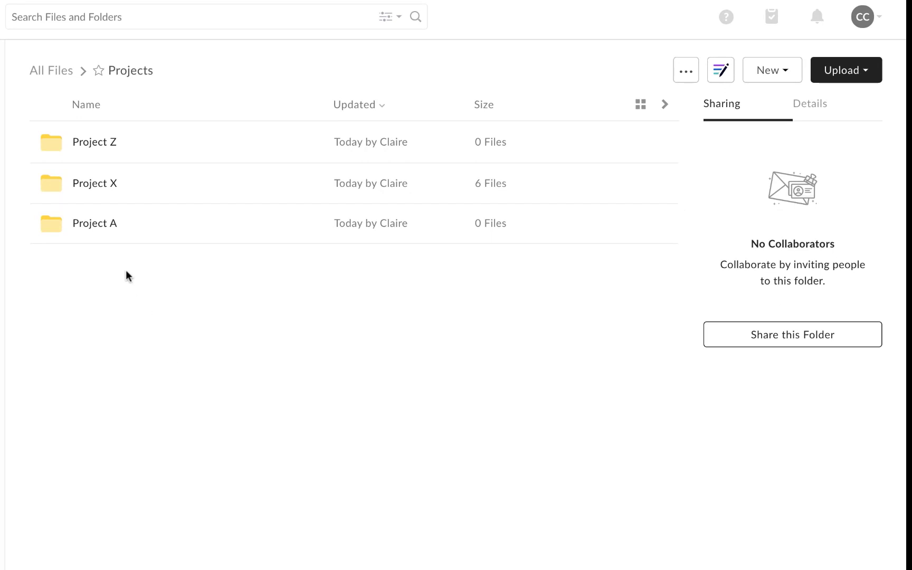
Invite the colleague to the Project X folder with Editor access.
click(109, 183)
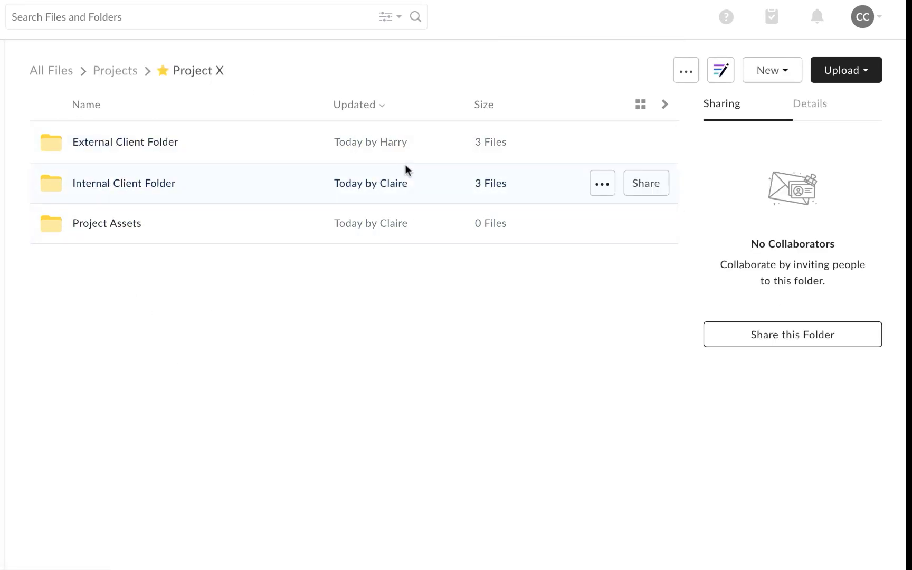
click(743, 338)
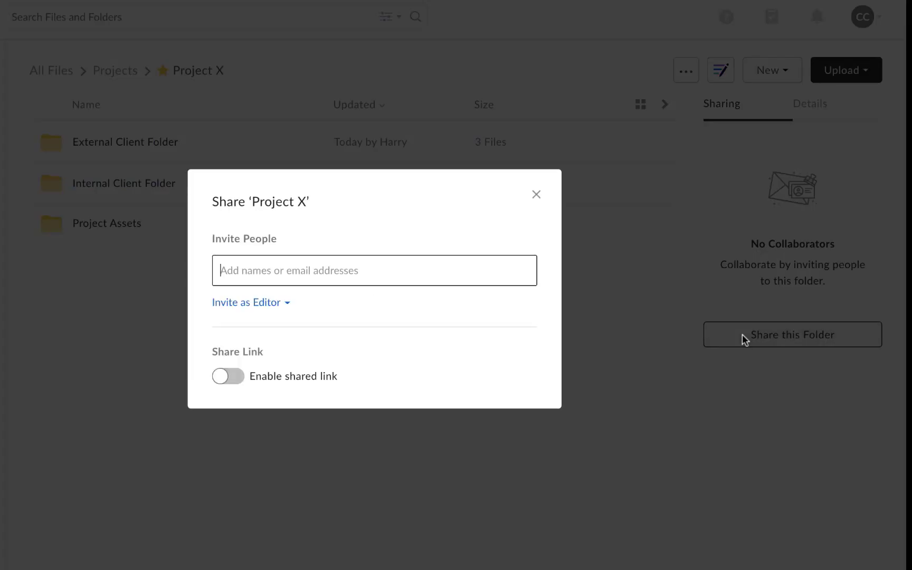
text(harry)
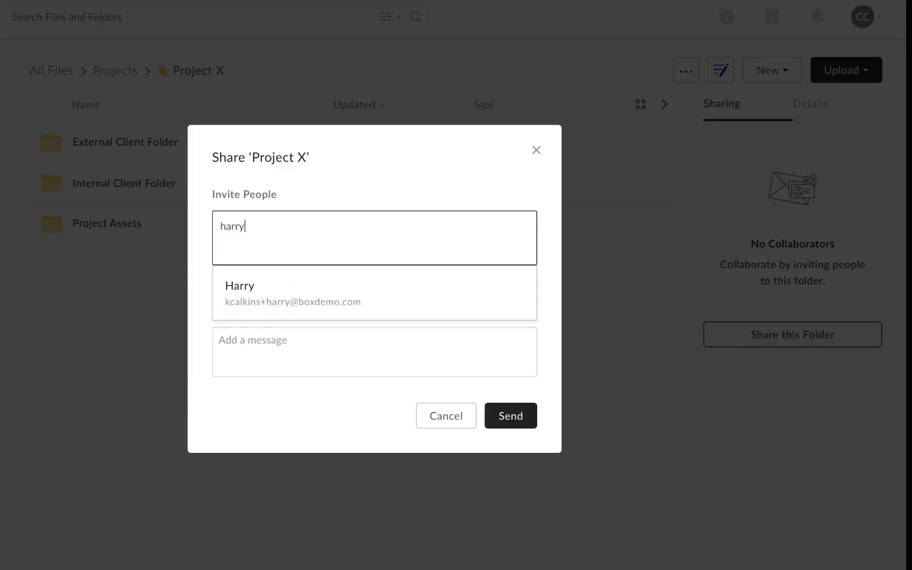
click(485, 297)
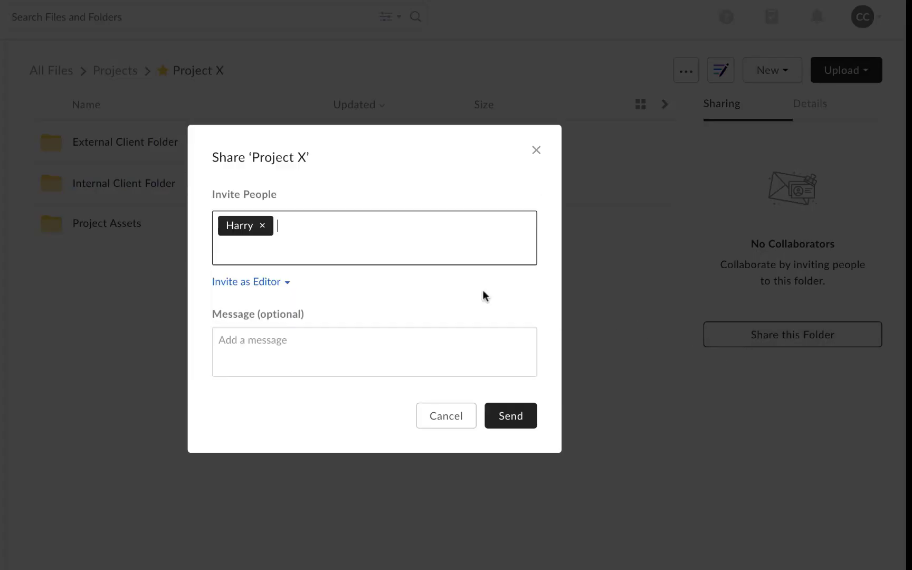
click(263, 284)
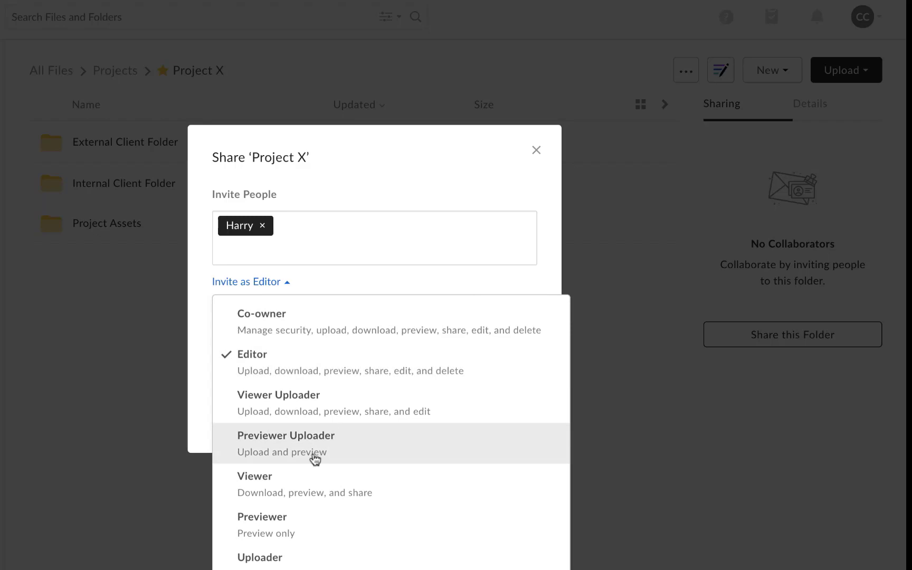
click(450, 211)
click(511, 421)
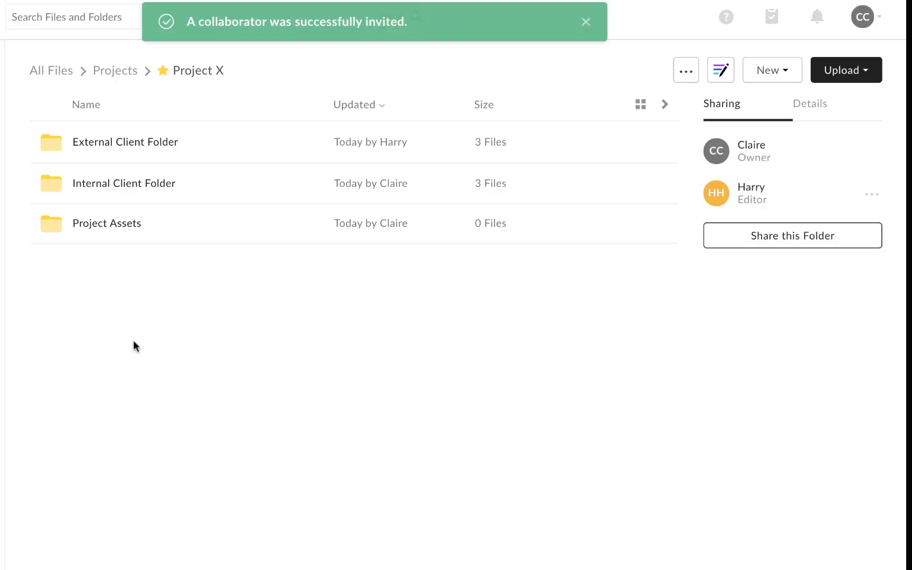
Invite the client's e-mail to External Client Folder as Previewer Uploader with message 'Hey I am inviting you to collaborate'.
click(123, 148)
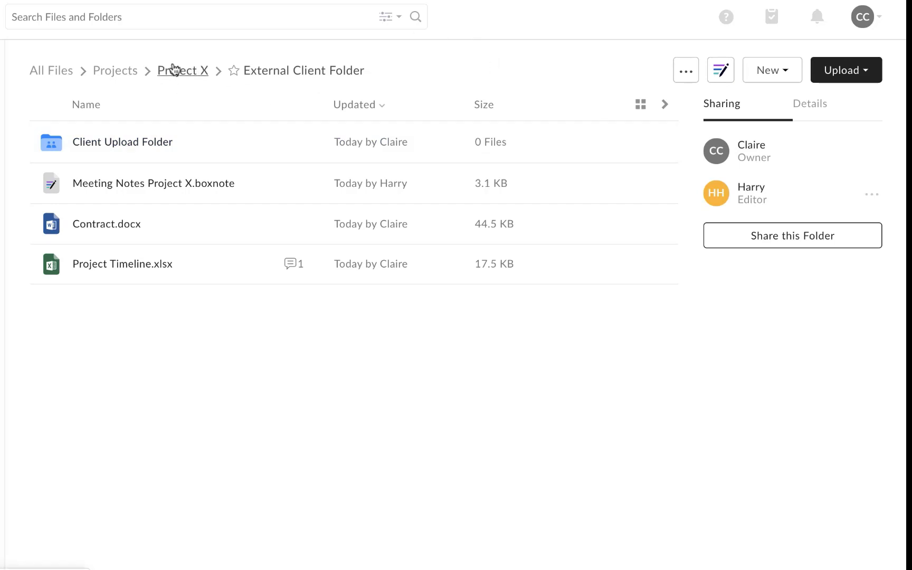
click(810, 240)
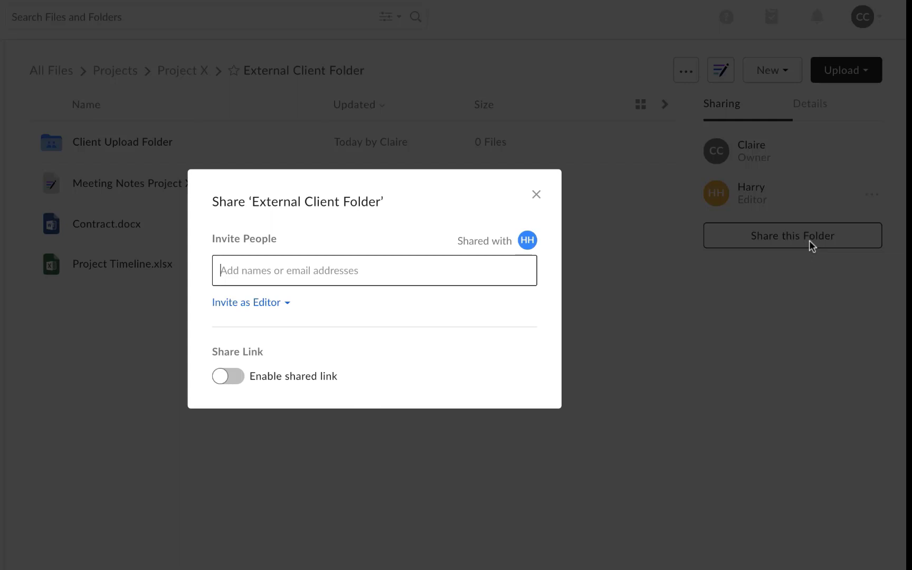
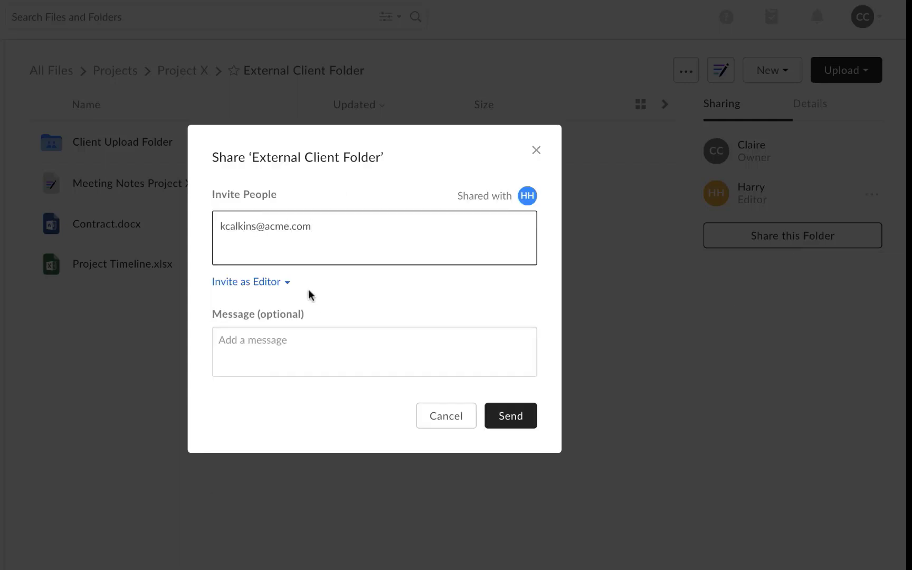
click(281, 282)
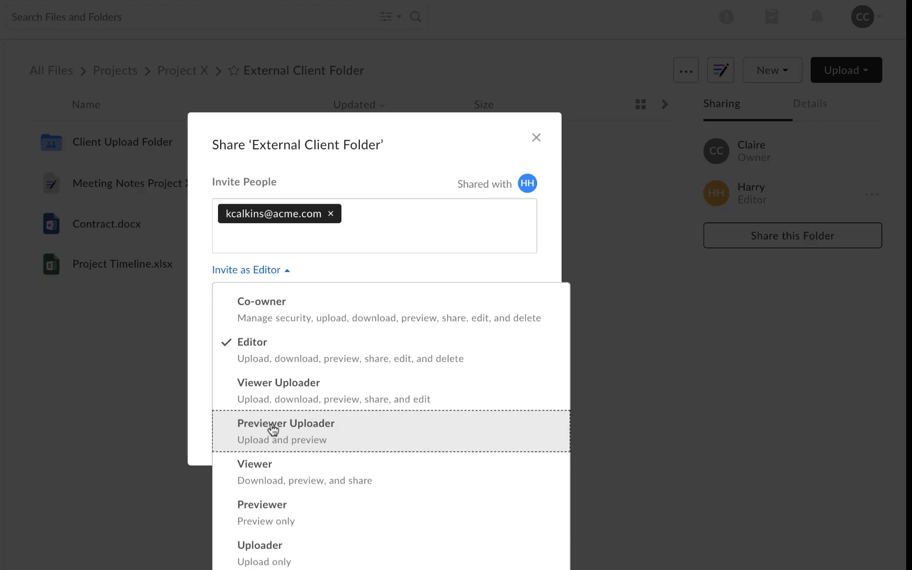
click(273, 430)
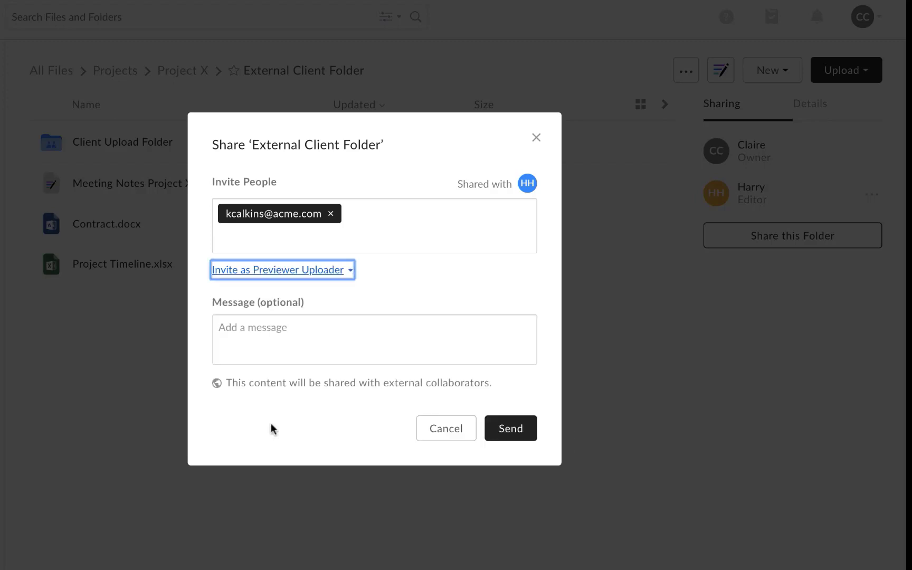
click(478, 348)
text(Hey I)
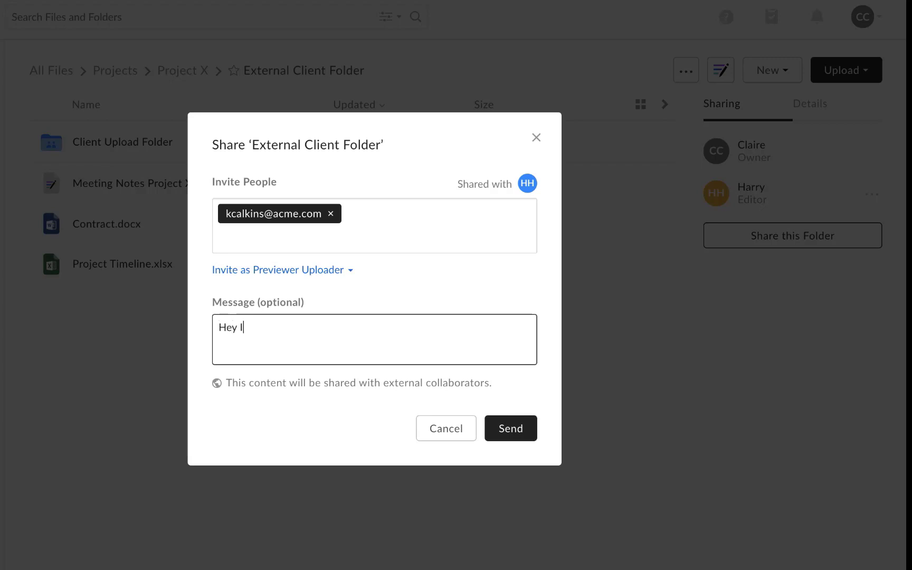
text( am inviting you )
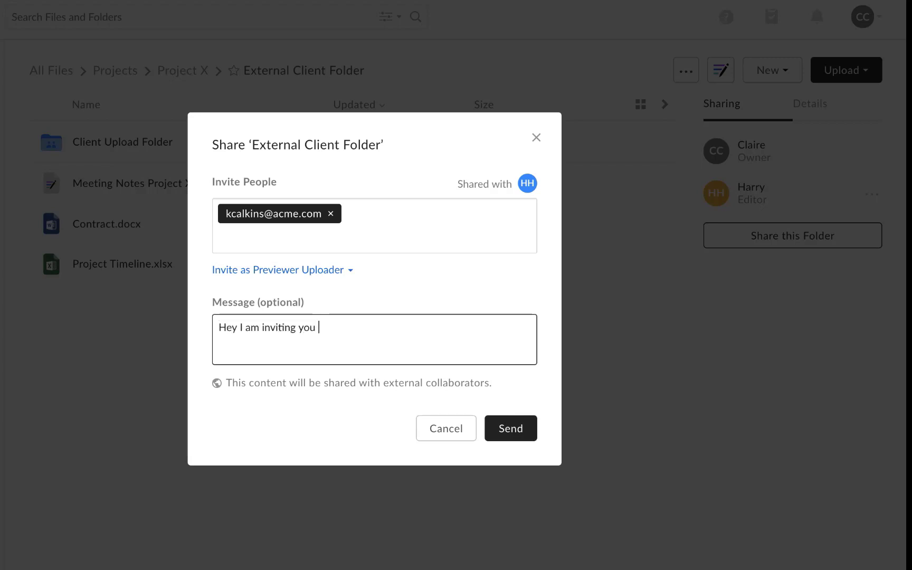
text(to collaborate)
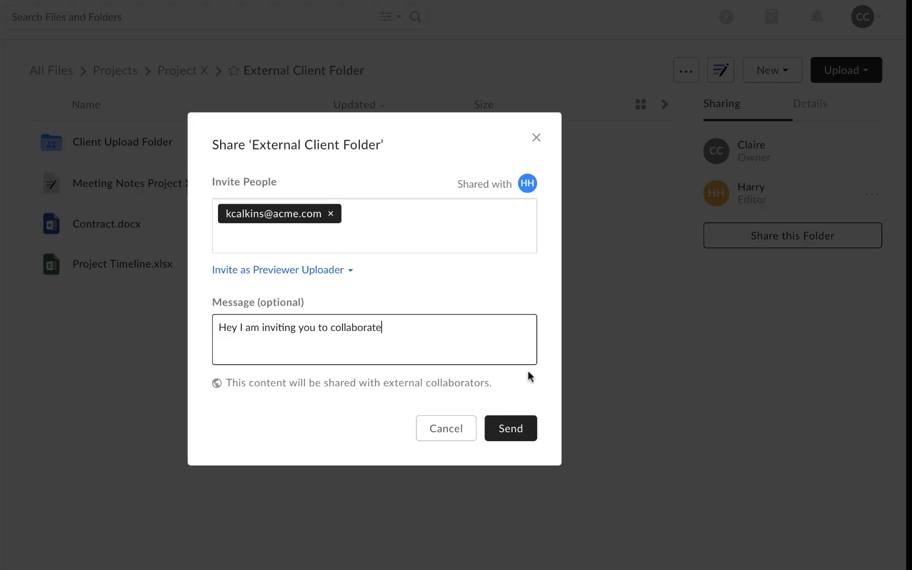
click(508, 428)
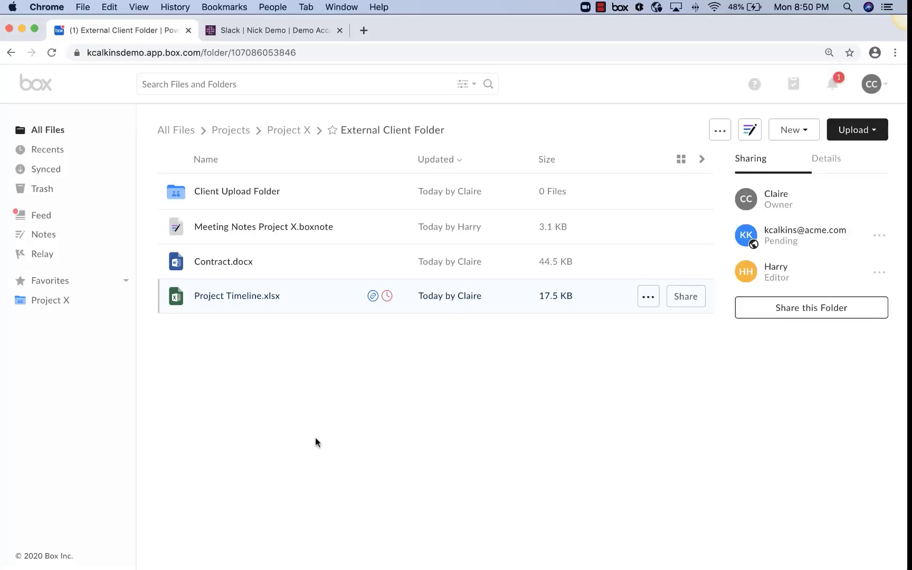
Comment 'Take a look' on Project Timeline.xlsx mentioning the colleague, then view its sharing settings.
click(218, 299)
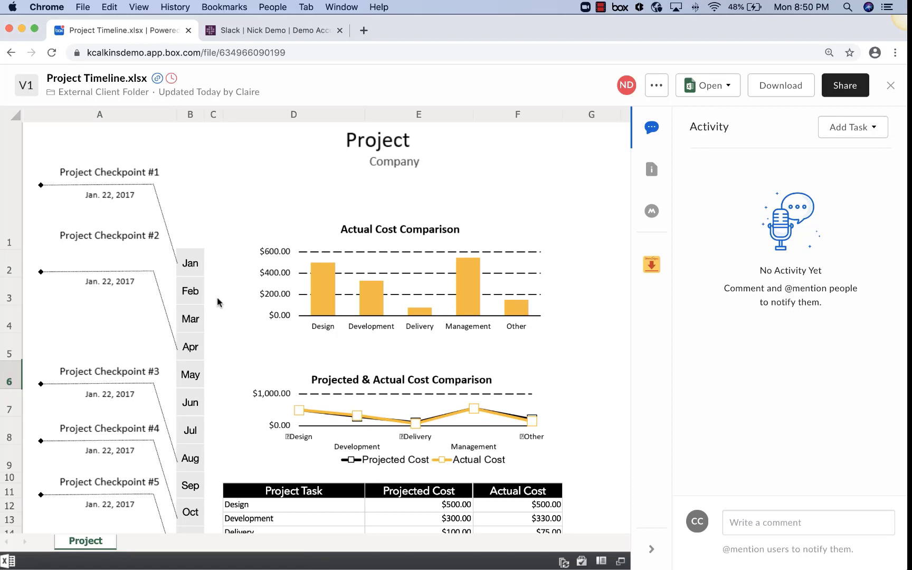
click(758, 521)
text(@harr)
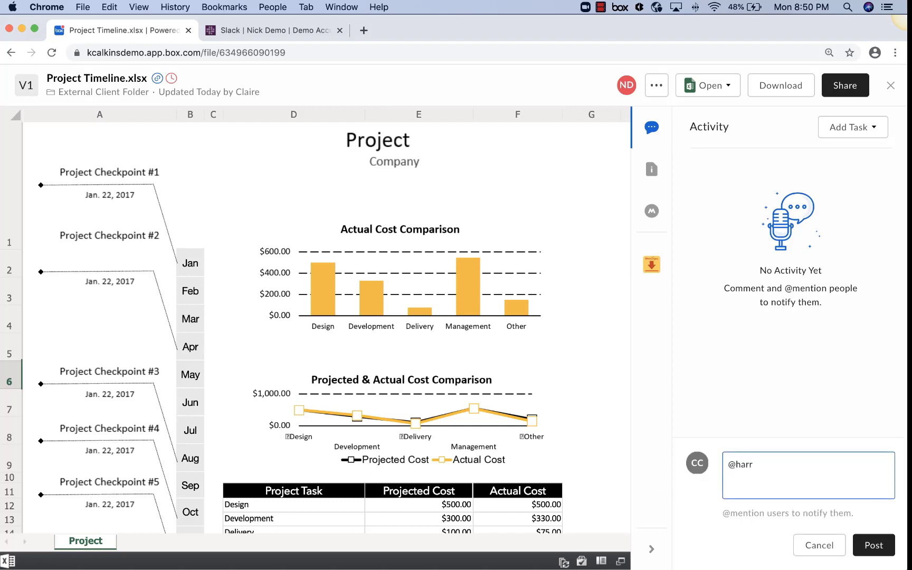
text(y)
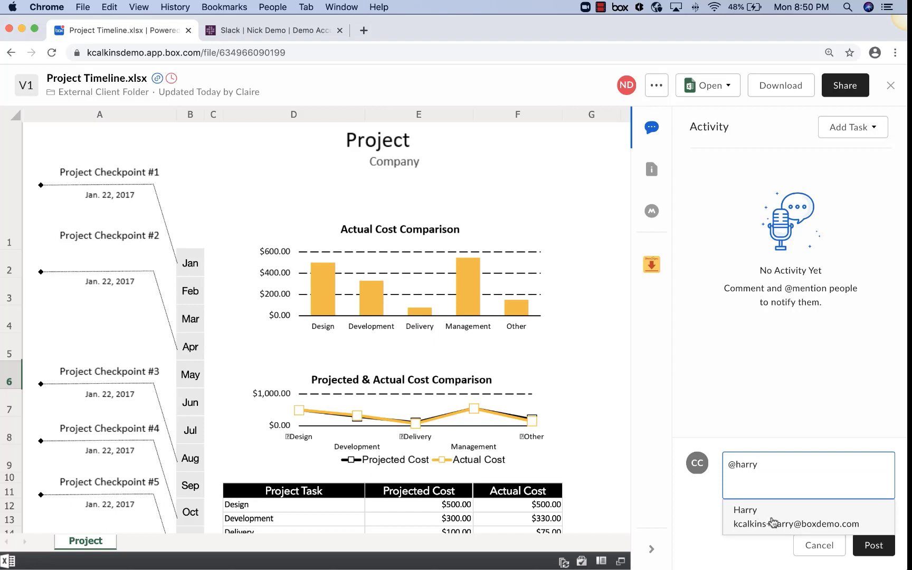
click(772, 518)
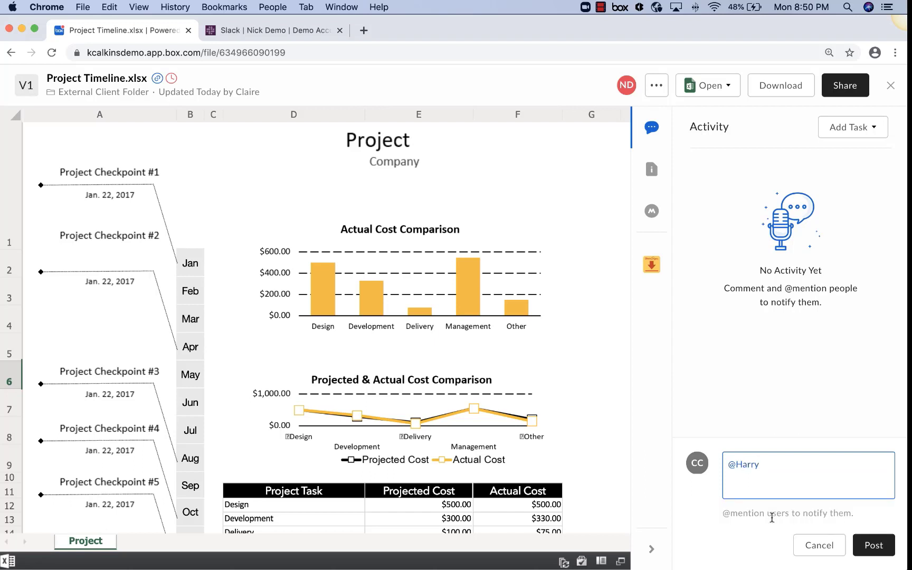
text(Take a look)
click(876, 546)
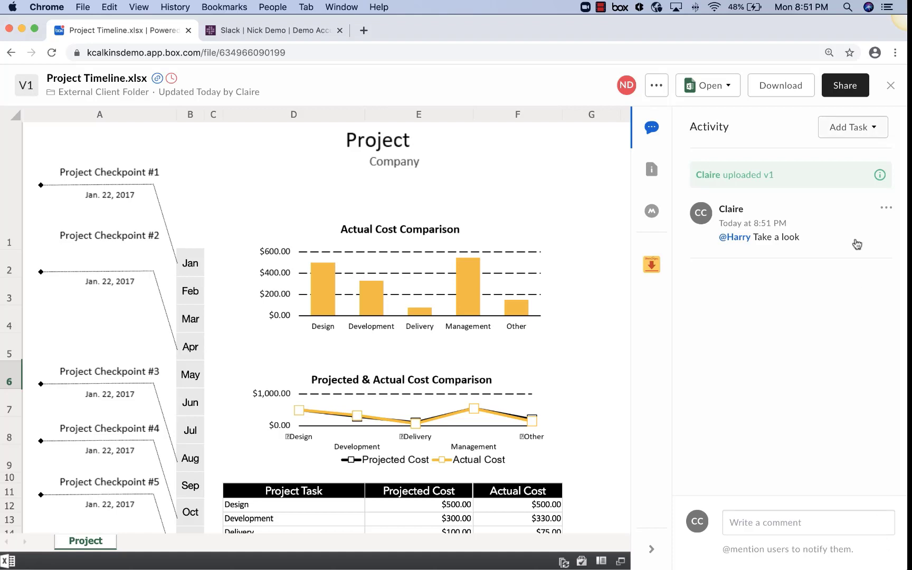
click(844, 86)
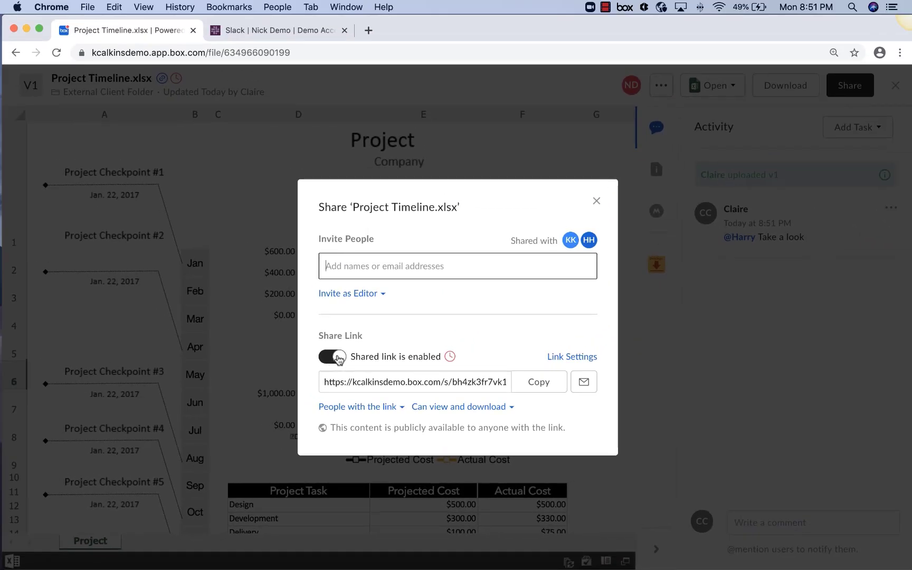
Regenerate the spreadsheet's shared link by disabling it, re-sharing, and copying the new link.
click(332, 359)
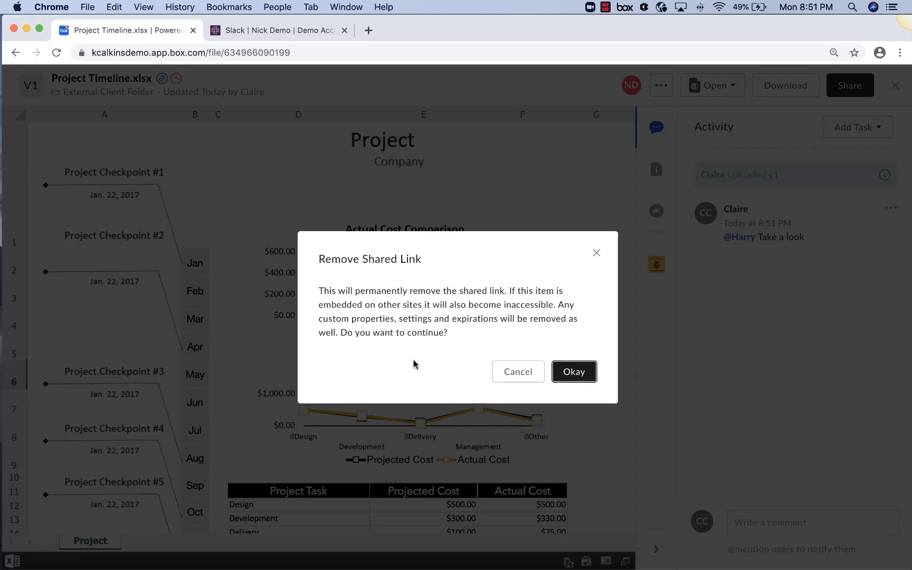
click(574, 372)
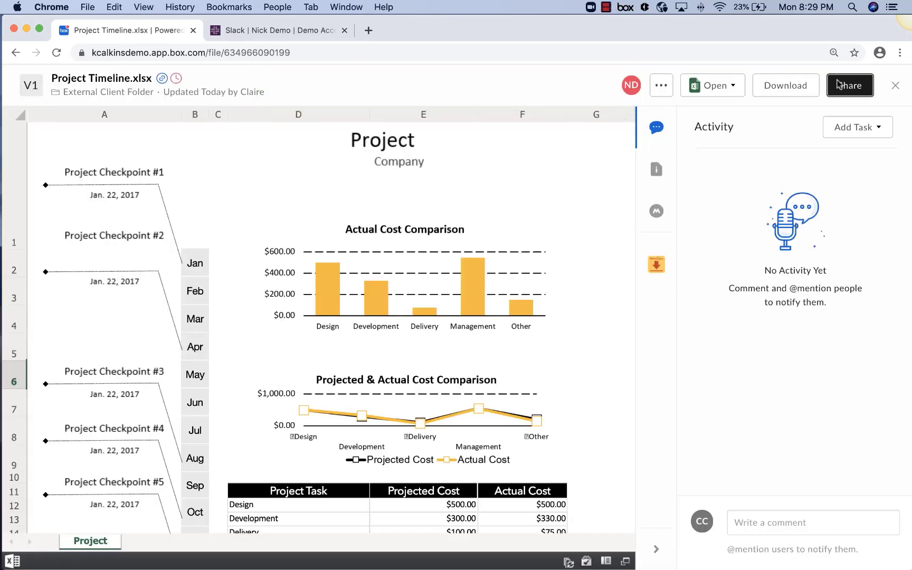
click(843, 88)
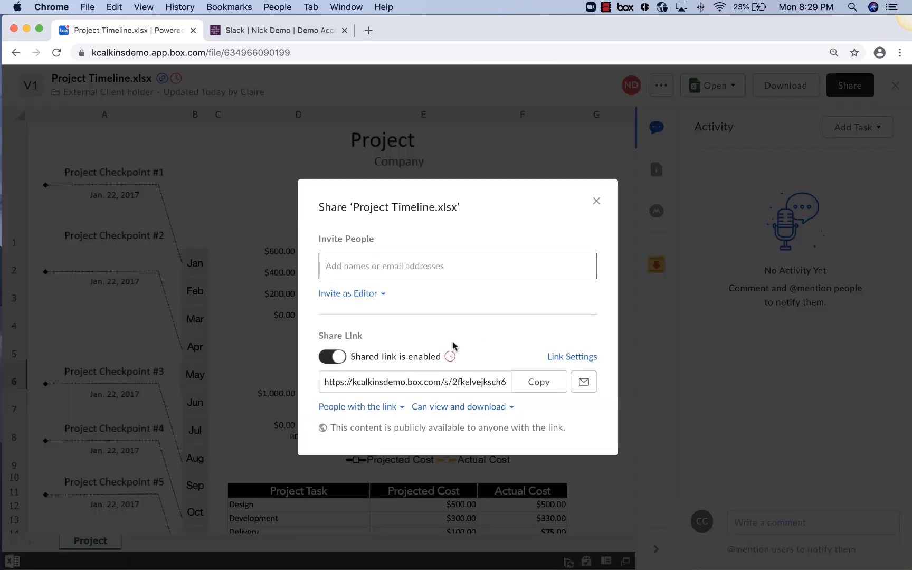
click(525, 388)
click(269, 30)
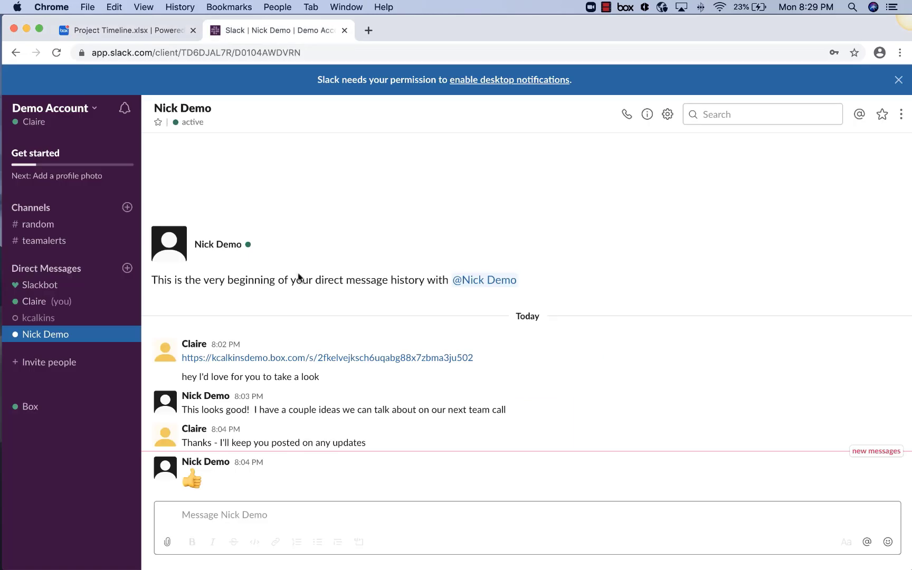
Post 'Here is the updated version:' with the pasted Box link in the Slack message.
click(265, 513)
text(Here is)
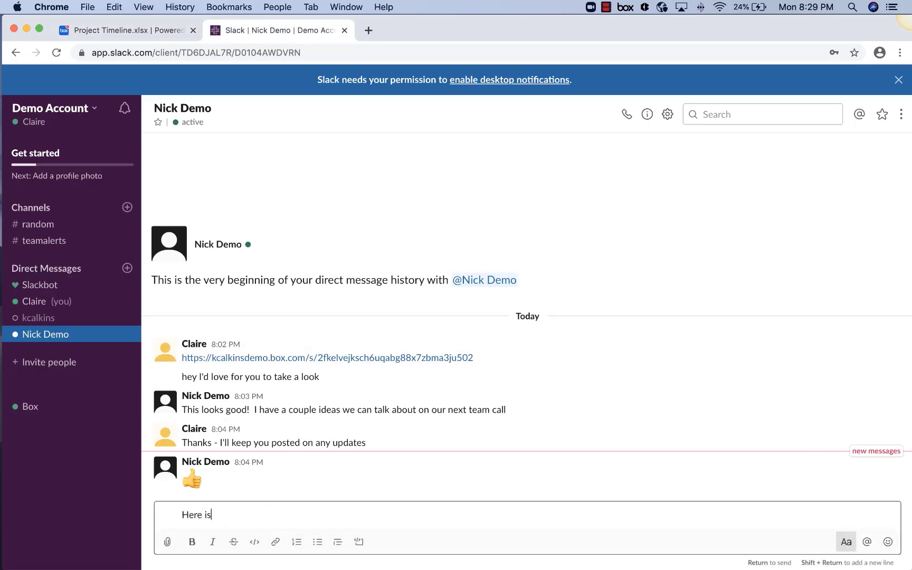
text( the updated version:)
key(super+v)
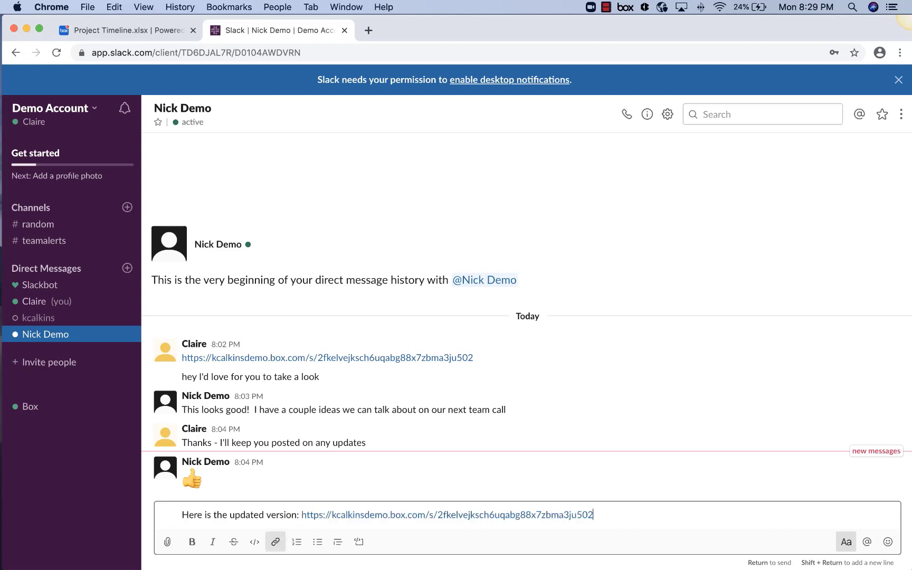
key(Return)
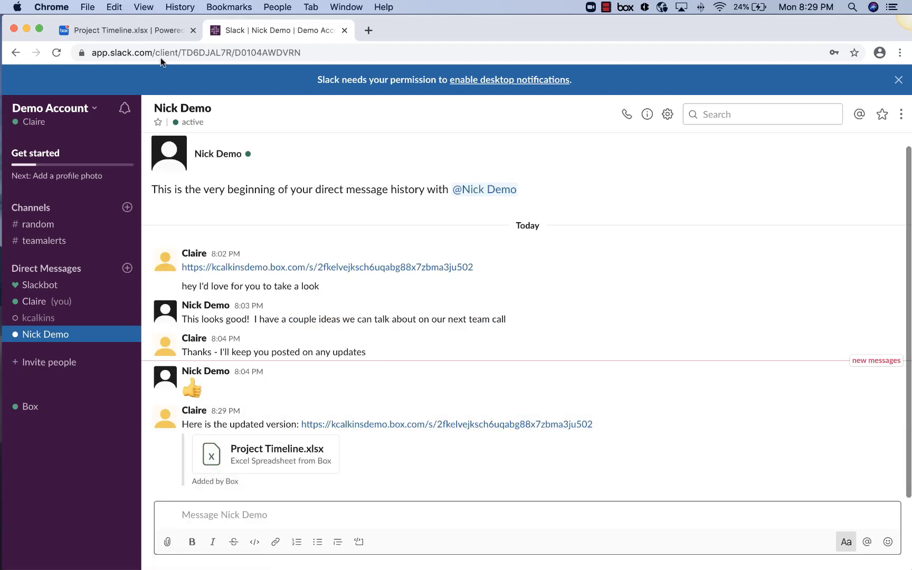
click(129, 30)
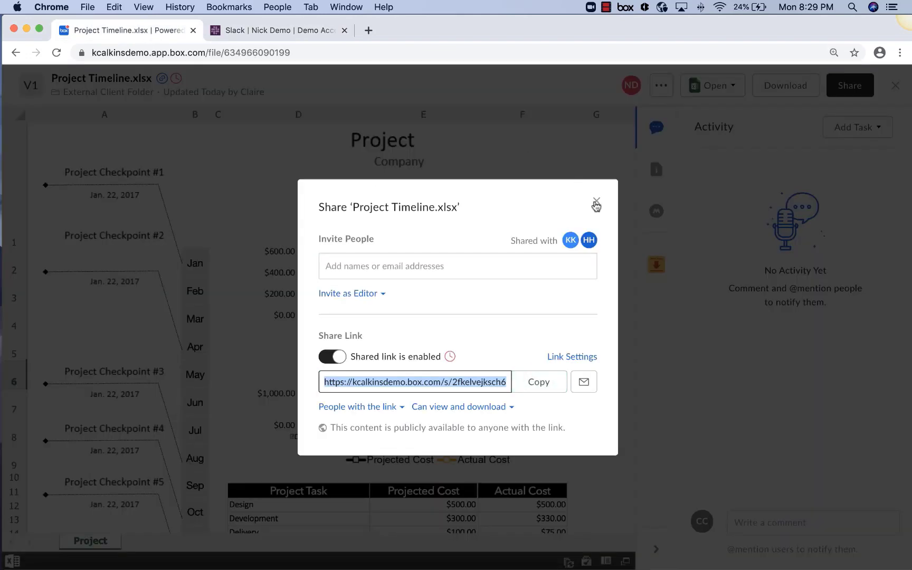
Return to the Project X folder and invite another colleague as Co-owner.
click(596, 201)
click(894, 85)
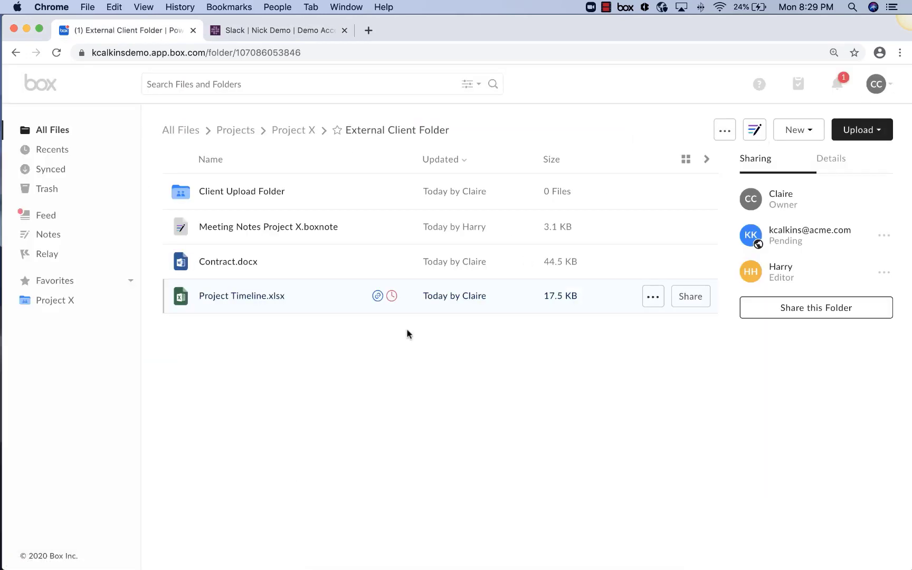
click(43, 303)
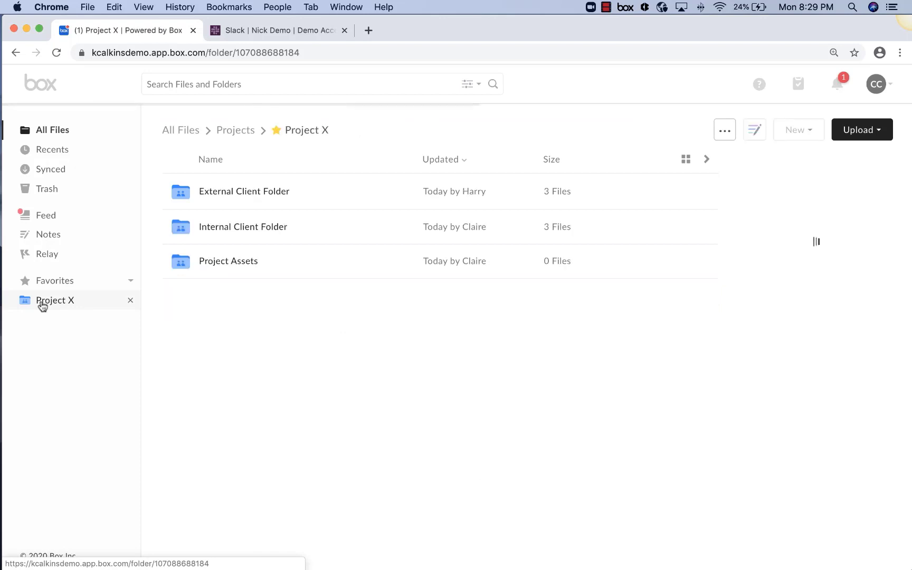
click(771, 263)
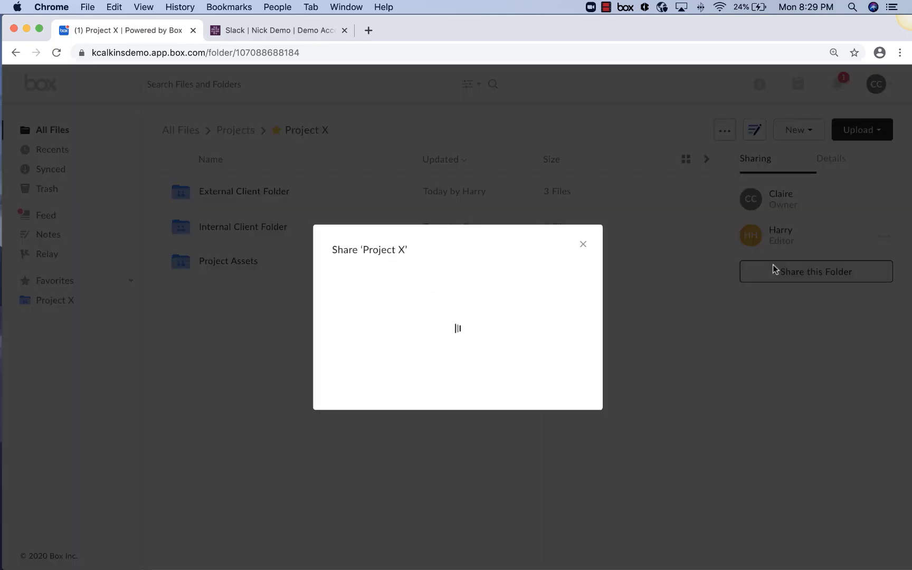
text(nic)
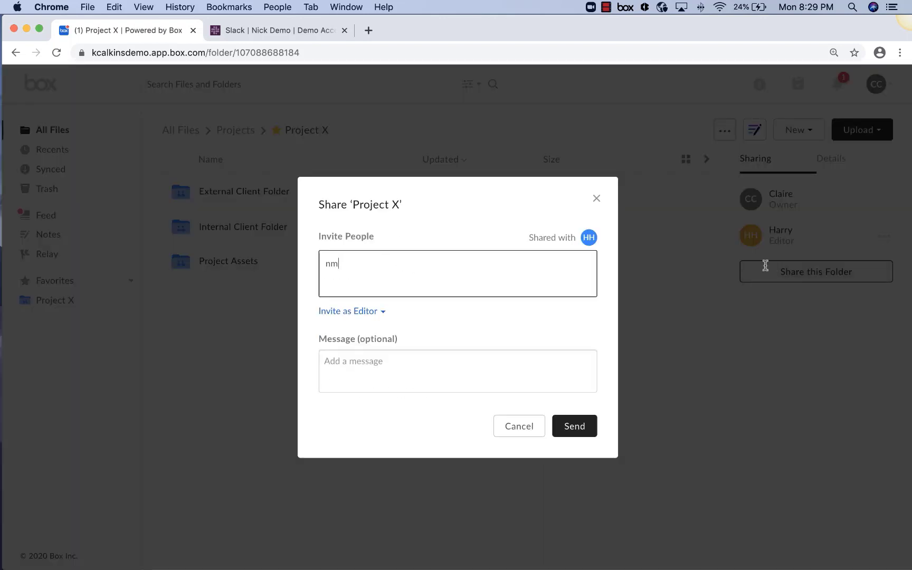
click(407, 316)
click(355, 302)
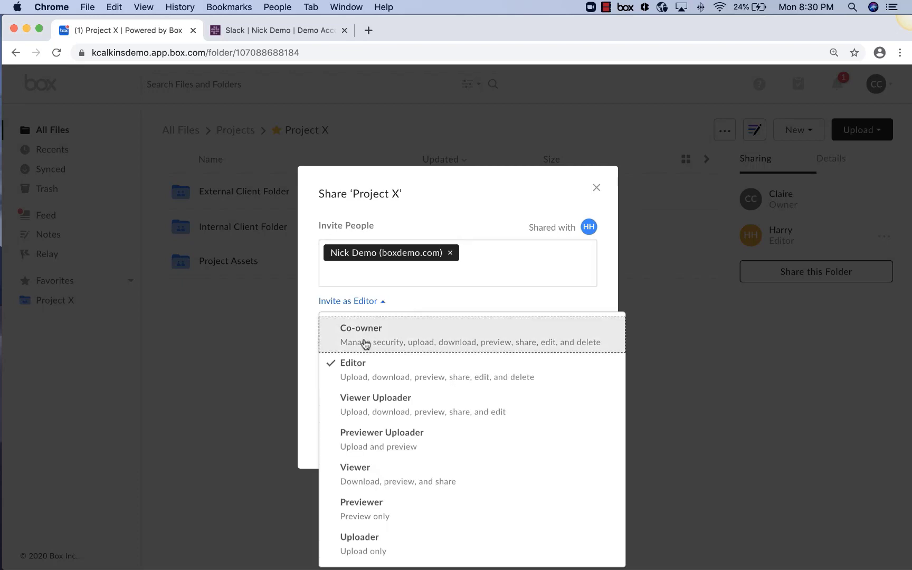
click(365, 338)
click(571, 438)
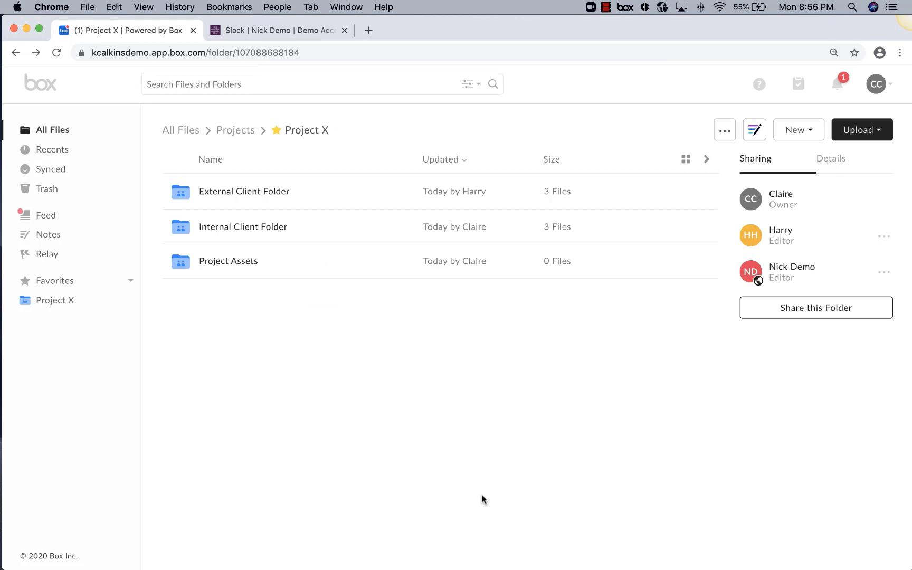
Search for 'contrac', filter location to Projects > Project X, and open Contract.docx.
click(327, 82)
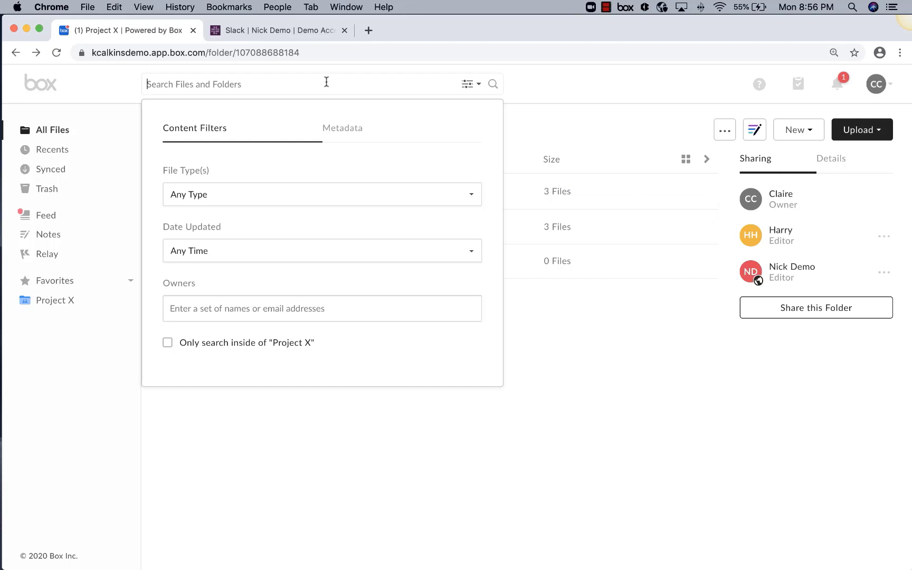
text(contract)
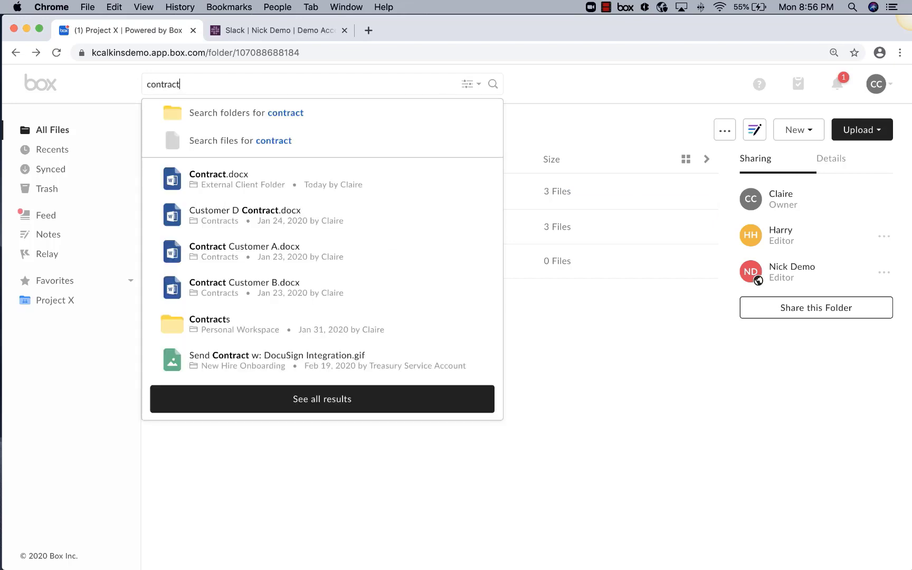
key(Return)
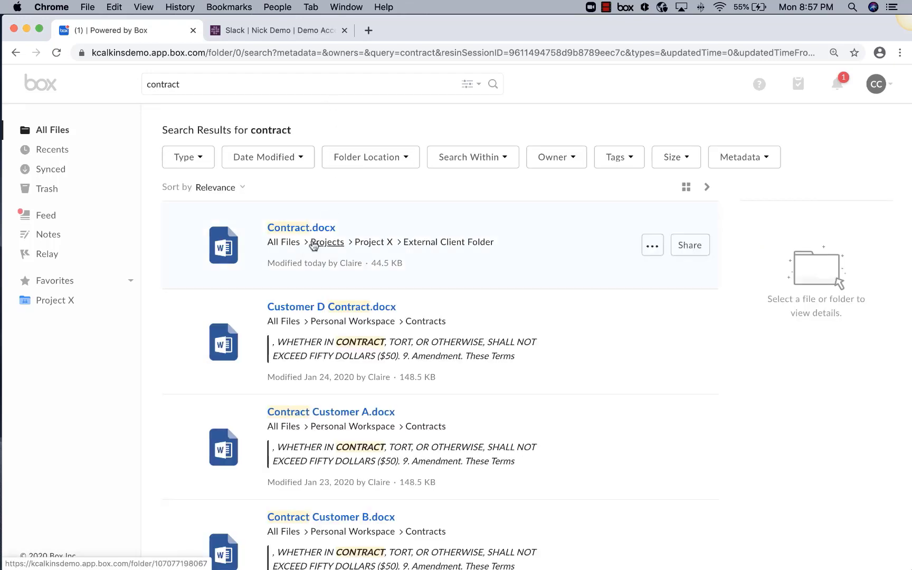
click(383, 161)
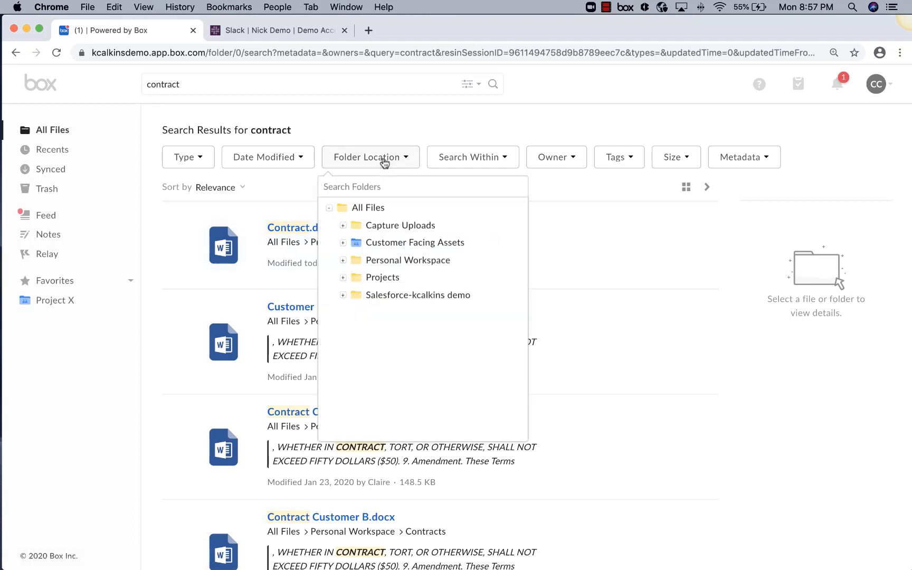
click(342, 278)
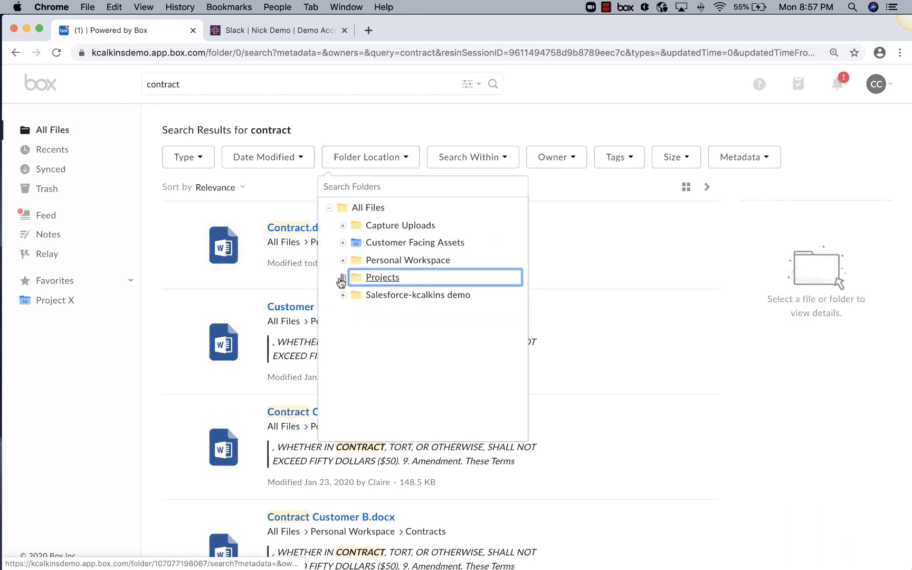
click(388, 311)
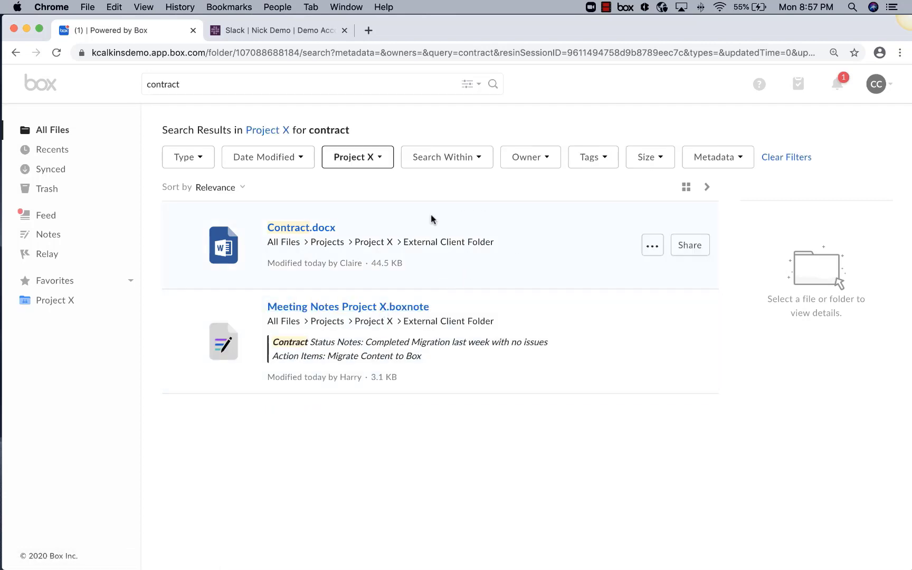
click(308, 228)
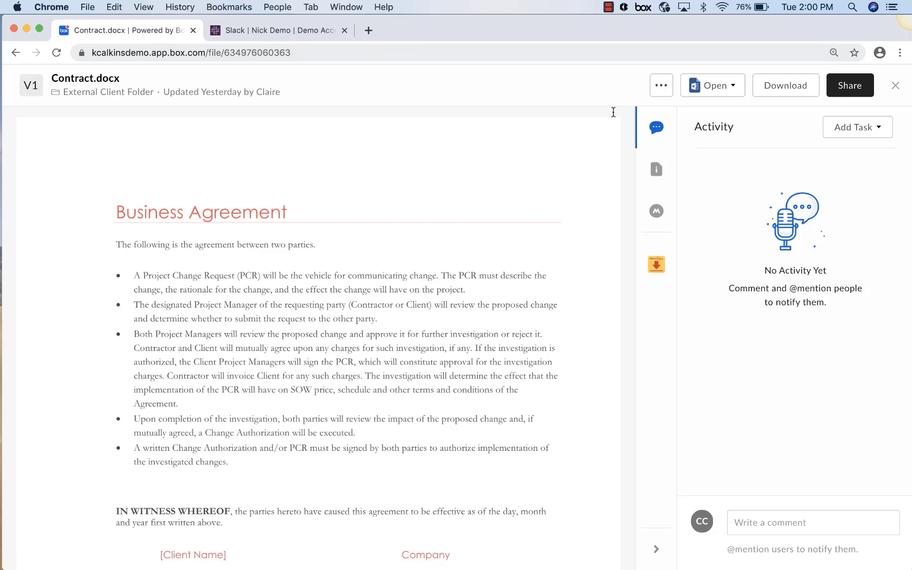
Close the Contract.docx preview and show the Recents list.
click(895, 86)
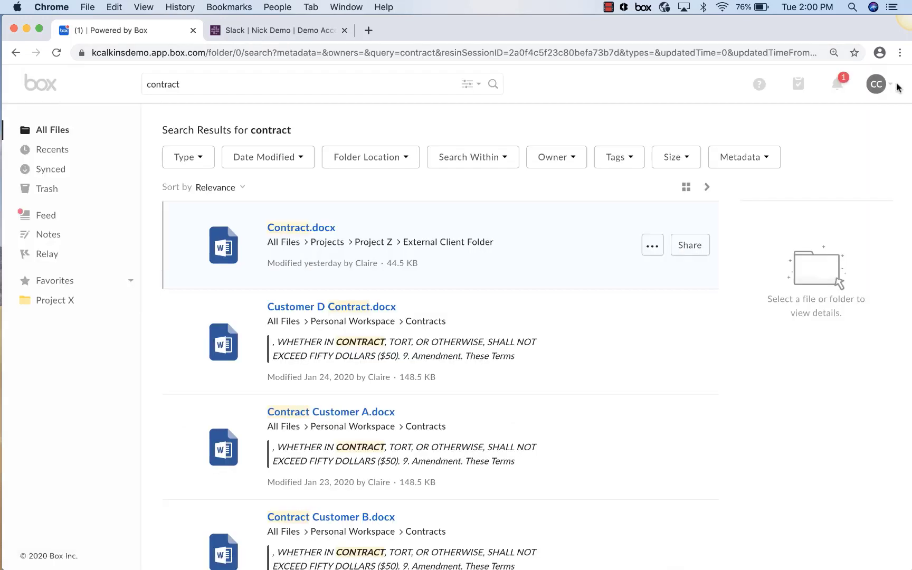
click(69, 151)
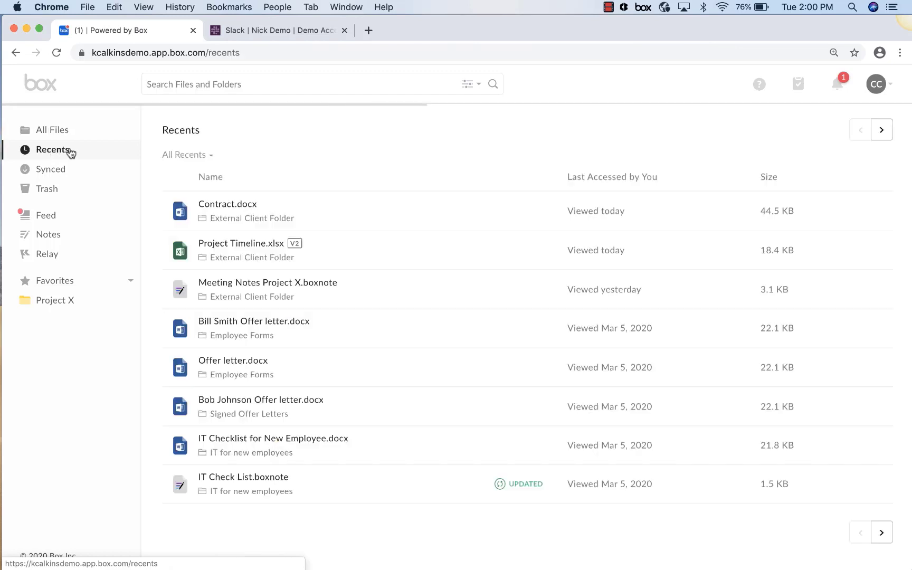